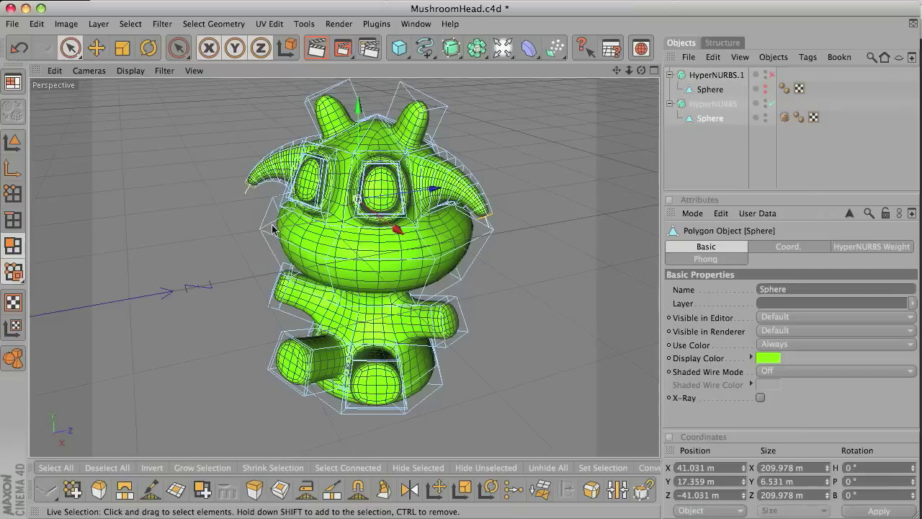
# Step: Start a new scene and add a sphere primitive with 8 segments
pyautogui.click(20, 26)
pyautogui.click(28, 38)
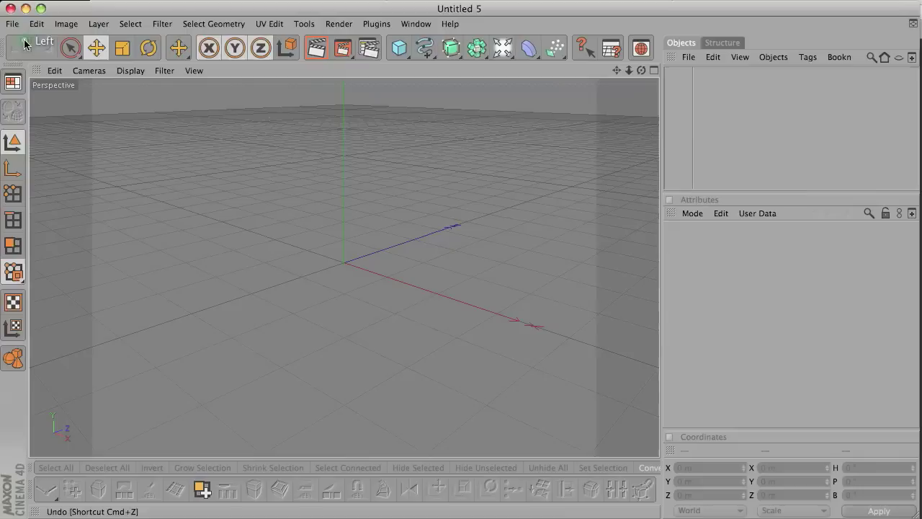
pyautogui.moveTo(399, 47); pyautogui.dragTo(484, 62)
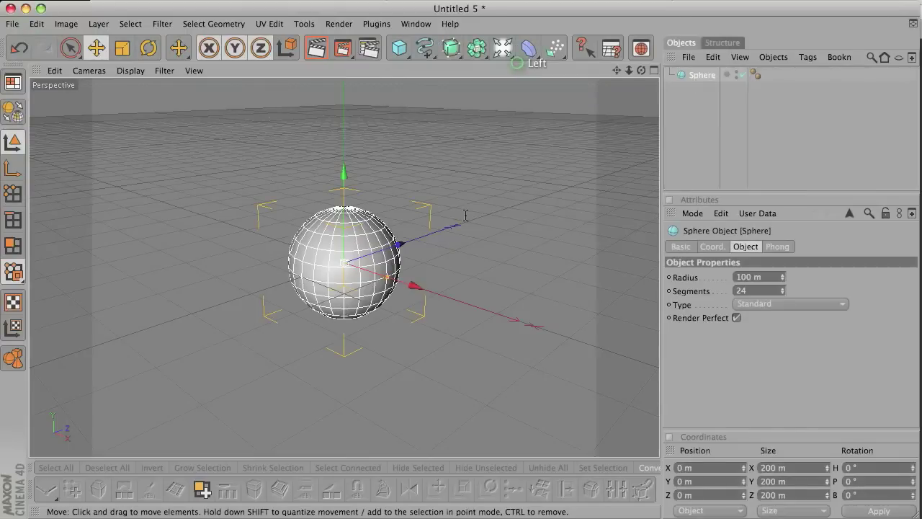
pyautogui.click(754, 289)
pyautogui.write('8')
pyautogui.press('Return')
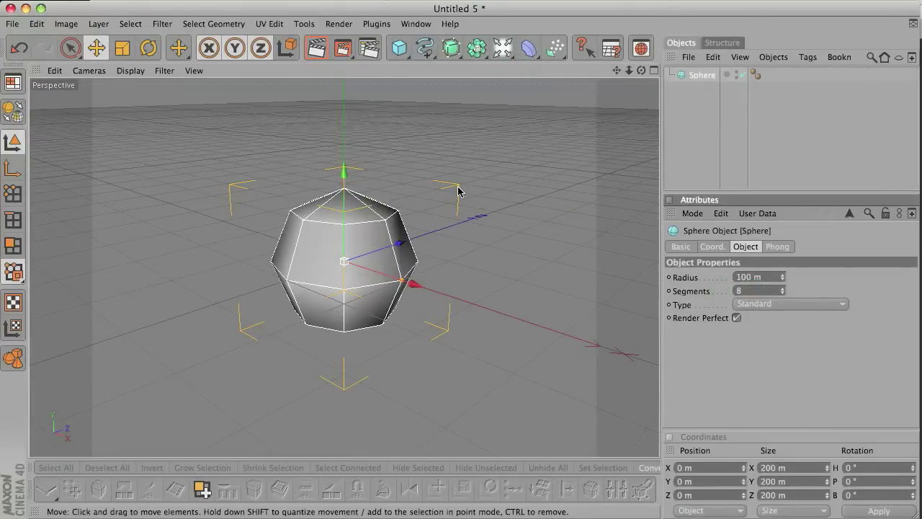
# Step: Convert the sphere to an editable polygon object and switch to polygon editing
pyautogui.scroll(2, 456, 171)
pyautogui.click(12, 116)
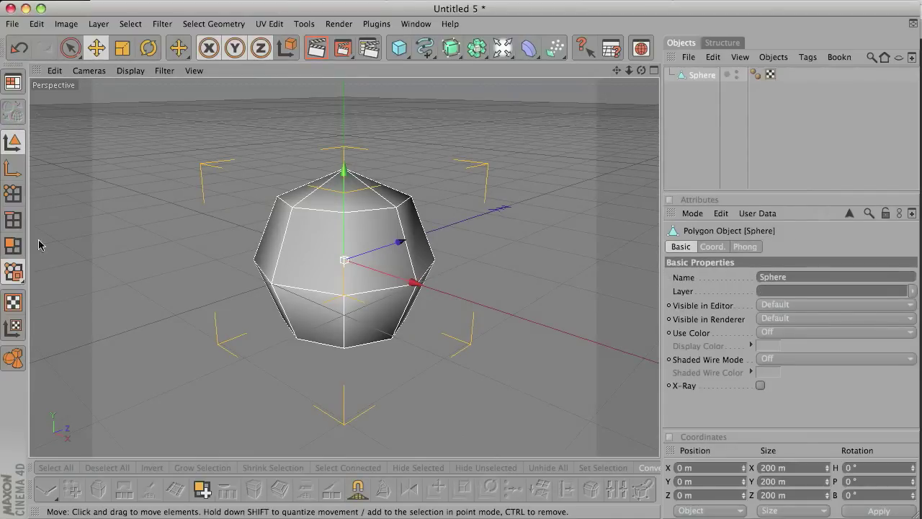
pyautogui.click(14, 248)
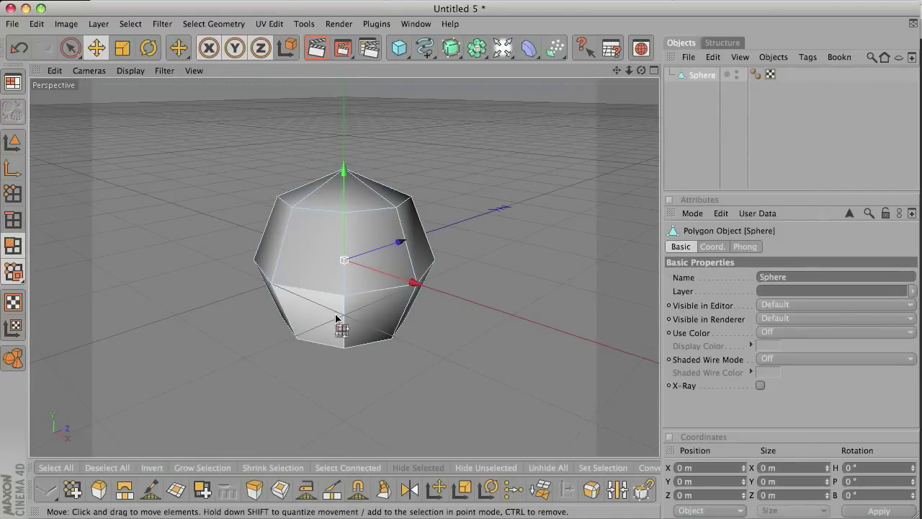
# Step: Extrude the polygon loop just below the sphere's equator outward by about 66.5 m
pyautogui.press('u')
pyautogui.press('l')
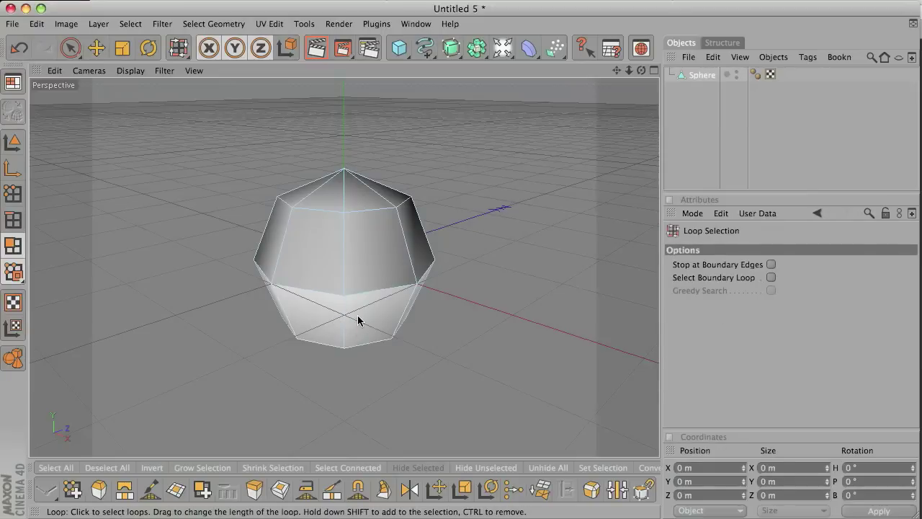
pyautogui.click(358, 320)
pyautogui.rightClick(166, 258)
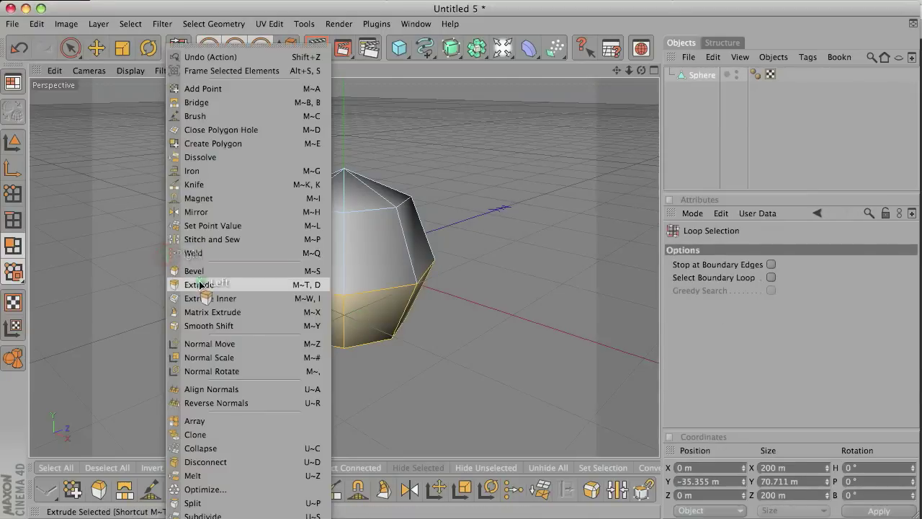
pyautogui.click(201, 281)
pyautogui.moveTo(148, 264); pyautogui.dragTo(199, 231)
# Step: Select the cap polygons on the sphere's underside as a loop and extrude them downward by about 57.1 m
pyautogui.moveTo(641, 71); pyautogui.dragTo(462, 283)
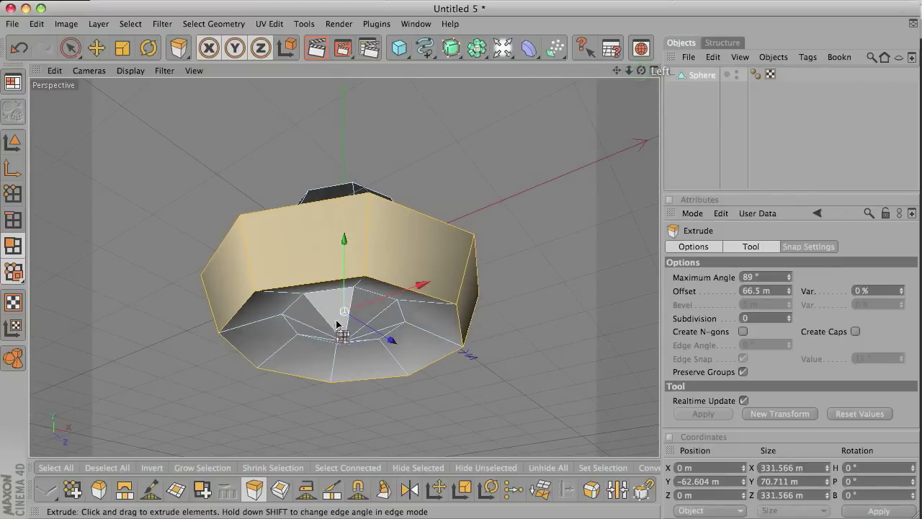
pyautogui.press('u')
pyautogui.press('l')
pyautogui.click(373, 320)
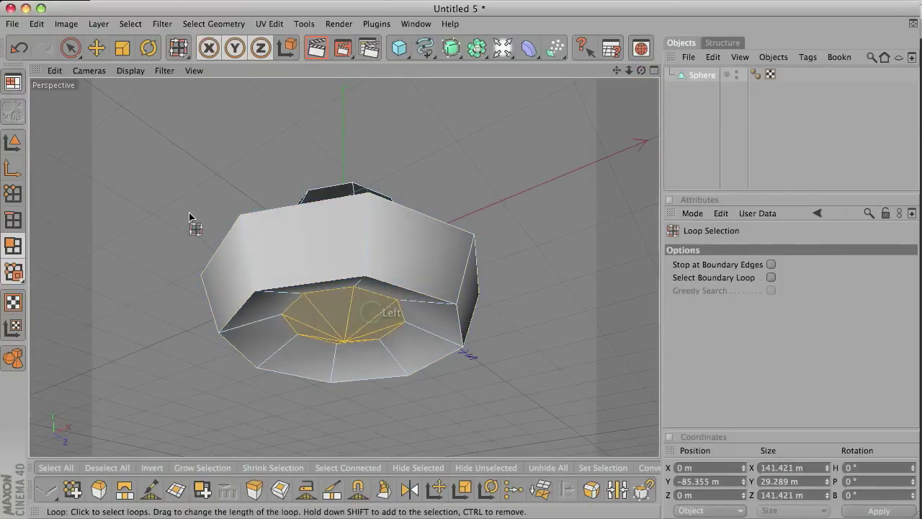
pyautogui.rightClick(187, 167)
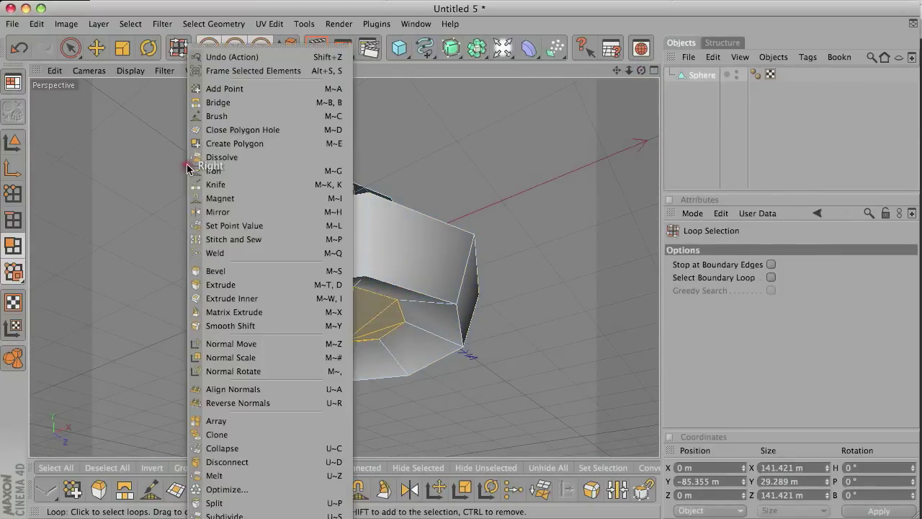
pyautogui.click(217, 282)
pyautogui.moveTo(157, 212); pyautogui.dragTo(463, 287)
# Step: Extrude the bottom cap further downward in two more segments, the last one by about 67.7 m
pyautogui.keyDown('alt'); pyautogui.moveTo(166, 215); pyautogui.dragTo(181, 231, button='right'); pyautogui.keyUp('alt')
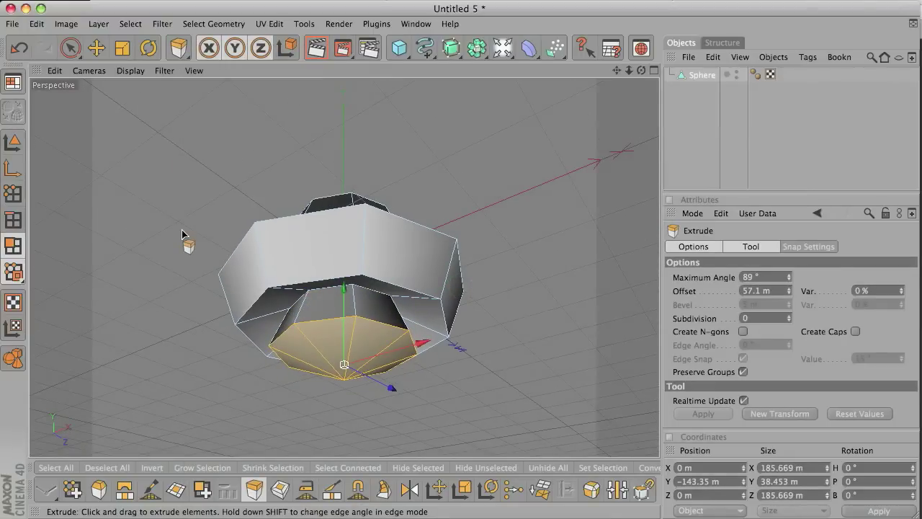
pyautogui.rightClick(182, 230)
pyautogui.click(182, 262)
pyautogui.moveTo(172, 273); pyautogui.dragTo(461, 286)
# Step: Select the edge loop directly below the head and scale it down to about 112 m wide to form a neck
pyautogui.scroll(-2, 150, 258)
pyautogui.click(651, 71)
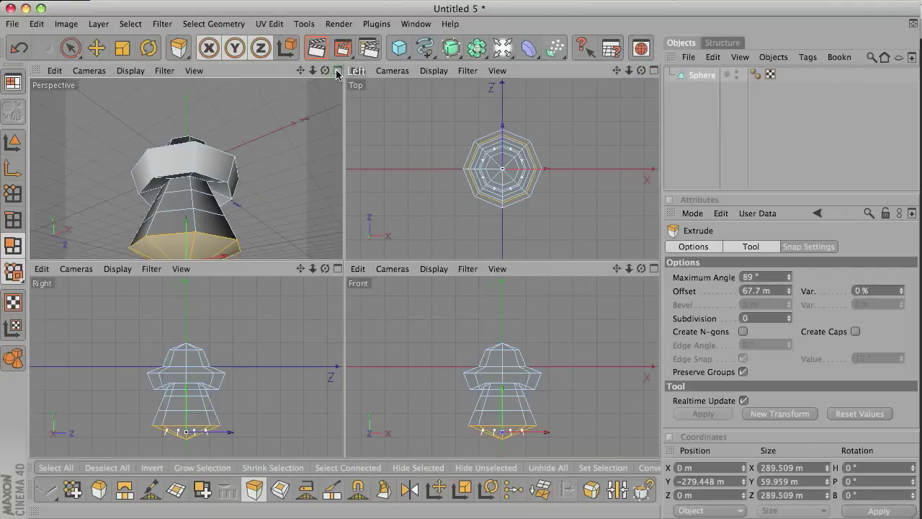
pyautogui.click(337, 71)
pyautogui.moveTo(641, 71); pyautogui.dragTo(461, 285)
pyautogui.click(122, 47)
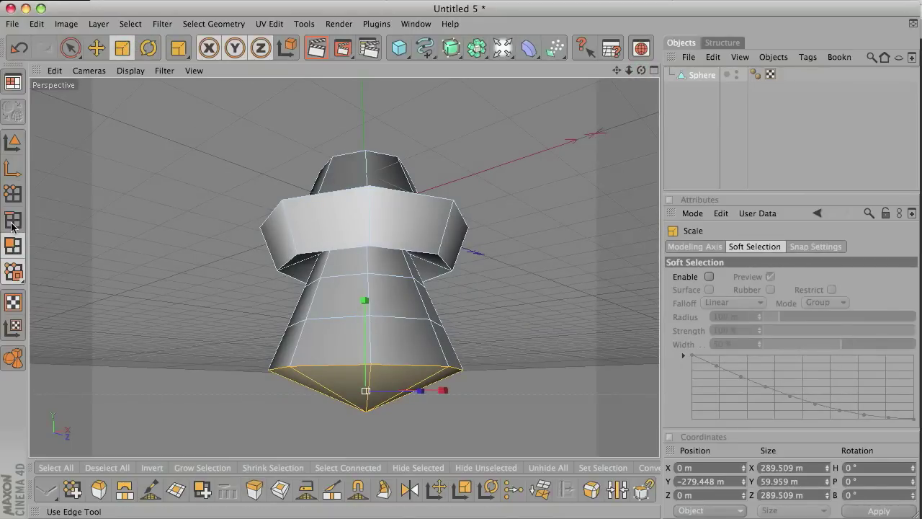
pyautogui.click(12, 225)
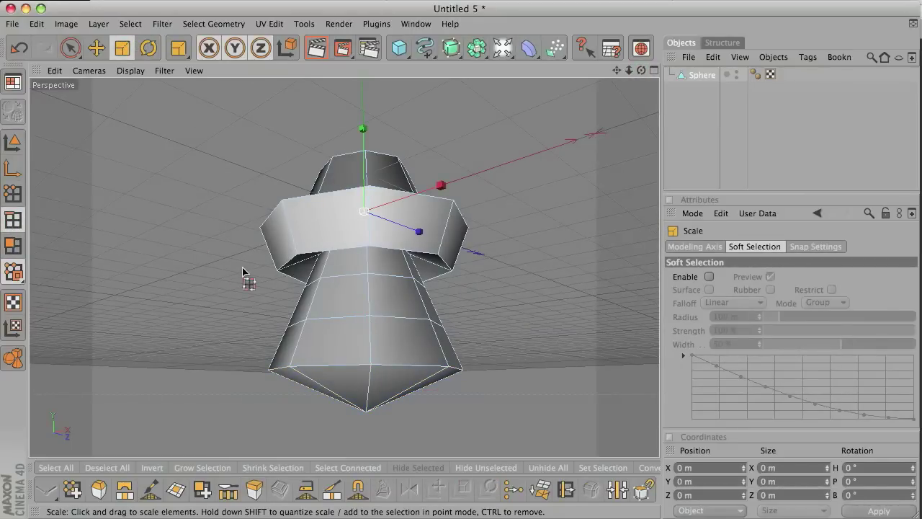
pyautogui.press('u')
pyautogui.press('l')
pyautogui.click(335, 277)
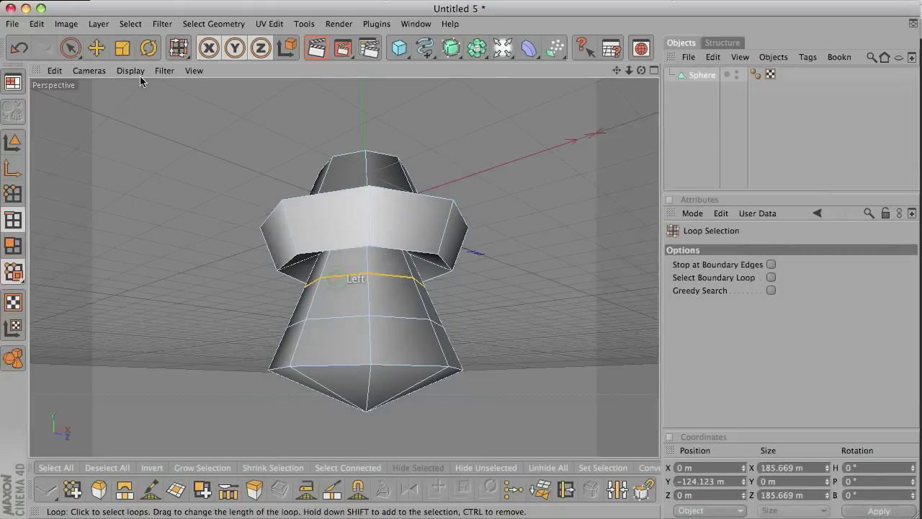
pyautogui.click(124, 49)
pyautogui.moveTo(460, 283); pyautogui.dragTo(459, 284)
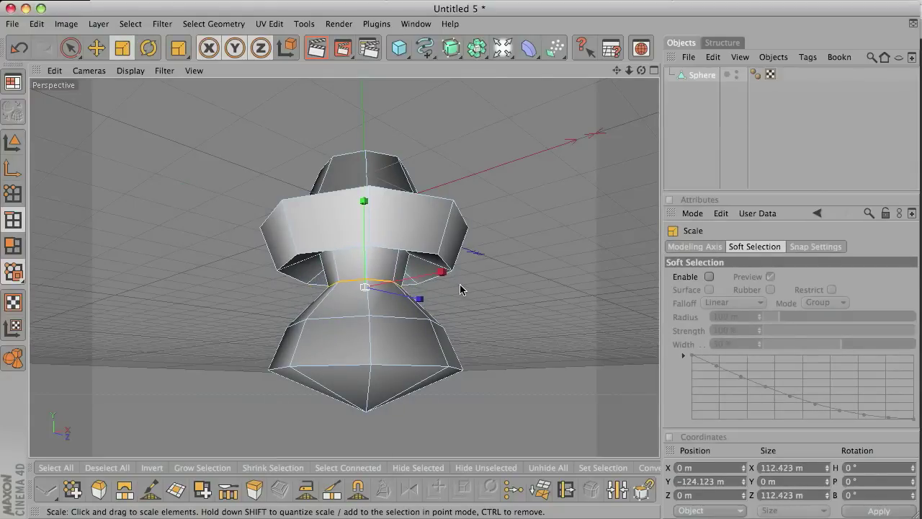
# Step: Select the edge loop around the middle of the body and scale it slightly inward
pyautogui.moveTo(641, 70); pyautogui.dragTo(461, 352)
pyautogui.click(13, 245)
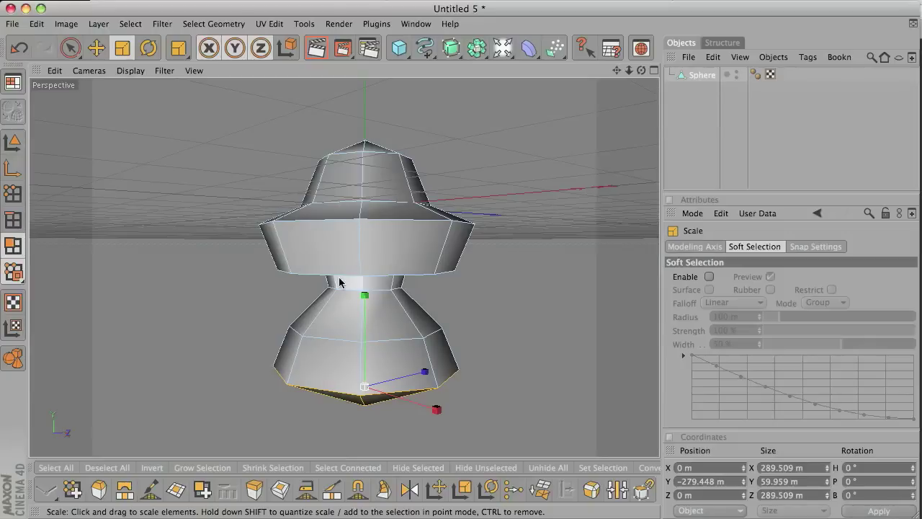
pyautogui.click(14, 229)
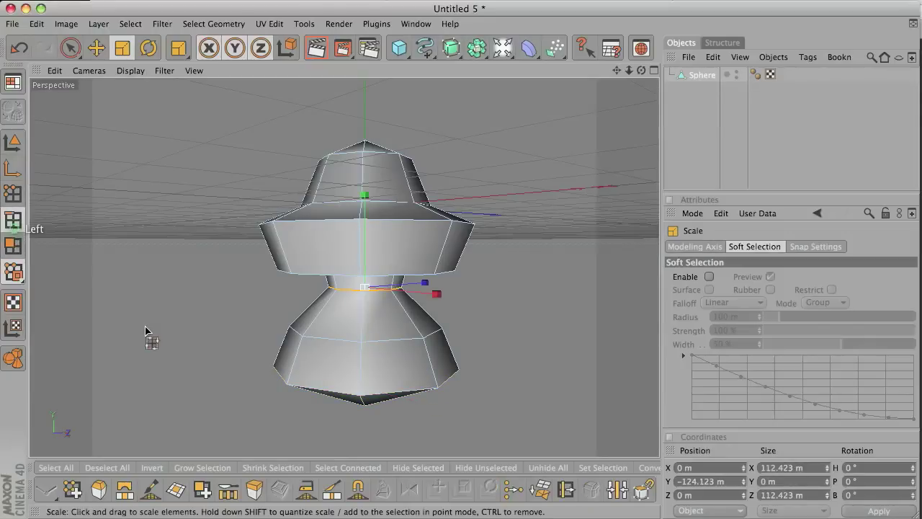
pyautogui.press('u')
pyautogui.press('l')
pyautogui.click(345, 340)
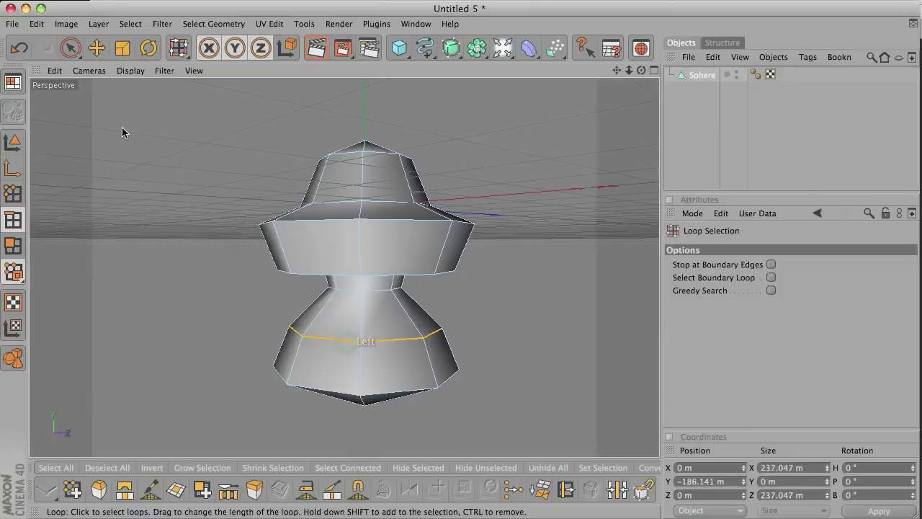
pyautogui.click(117, 51)
pyautogui.moveTo(460, 284); pyautogui.dragTo(460, 284)
# Step: Select the two opposite shoulder polygons below the neck and inset them by 5 m with Extrude Inner
pyautogui.click(13, 245)
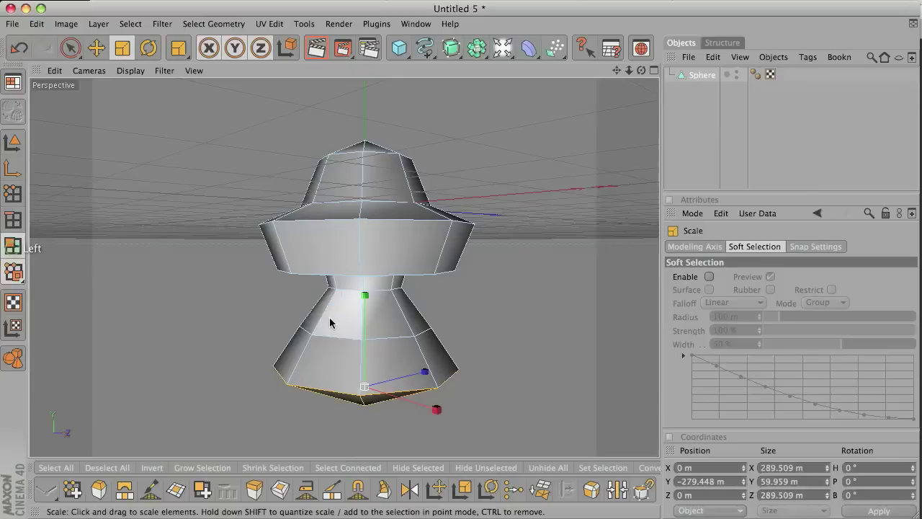
pyautogui.click(319, 313)
pyautogui.keyDown('shift'); pyautogui.click(415, 311); pyautogui.keyUp('shift')
pyautogui.rightClick(137, 288)
pyautogui.click(164, 295)
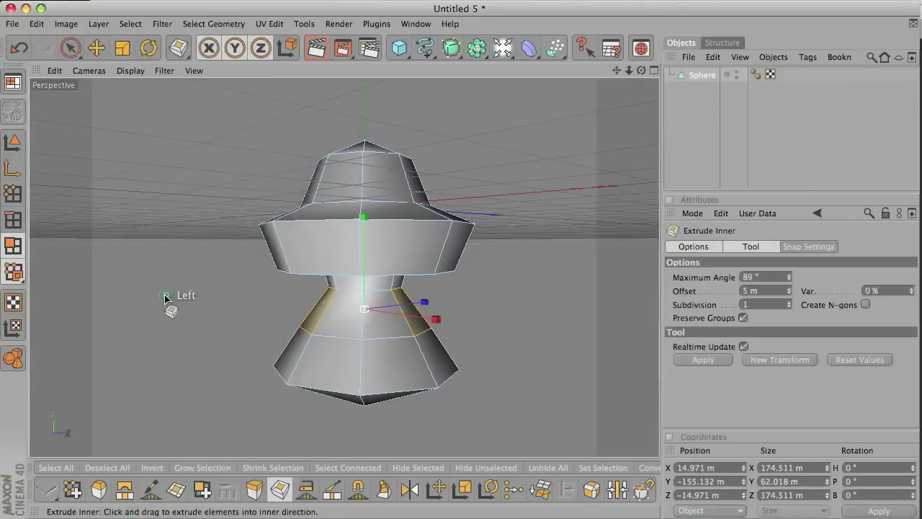
pyautogui.click(459, 283)
# Step: Extrude the two inset shoulder polygons outward by about 60 m to form arms
pyautogui.rightClick(165, 295)
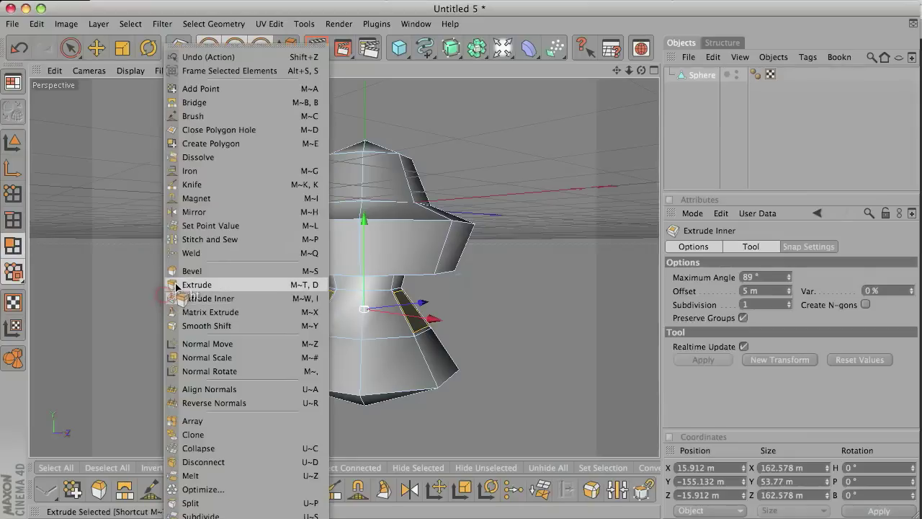
pyautogui.click(169, 285)
pyautogui.moveTo(469, 294)
pyautogui.mouseDown()
pyautogui.moveTo(438, 274)
pyautogui.moveTo(459, 284)
pyautogui.mouseUp()
# Step: Turn off Preserve Groups for Extrude and try extruding the two front polygons of the lower body as separate legs
pyautogui.moveTo(640, 70); pyautogui.dragTo(534, 281)
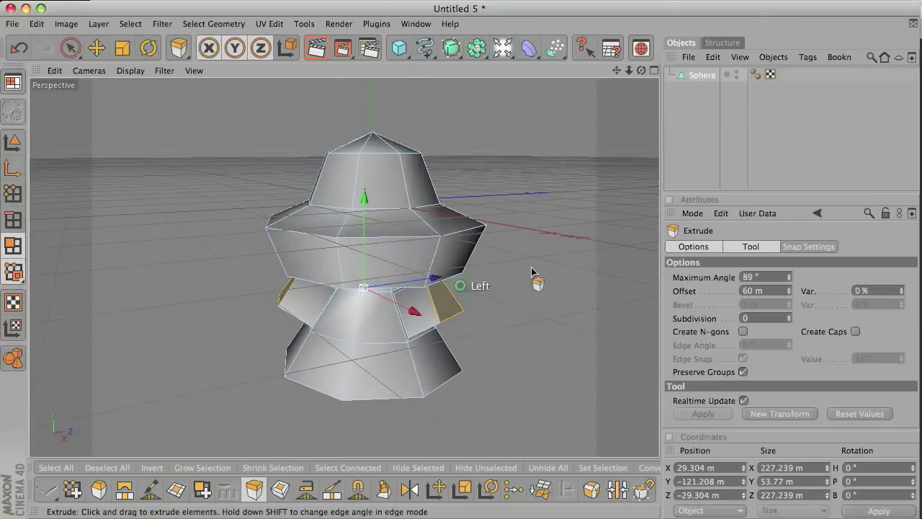
pyautogui.click(377, 364)
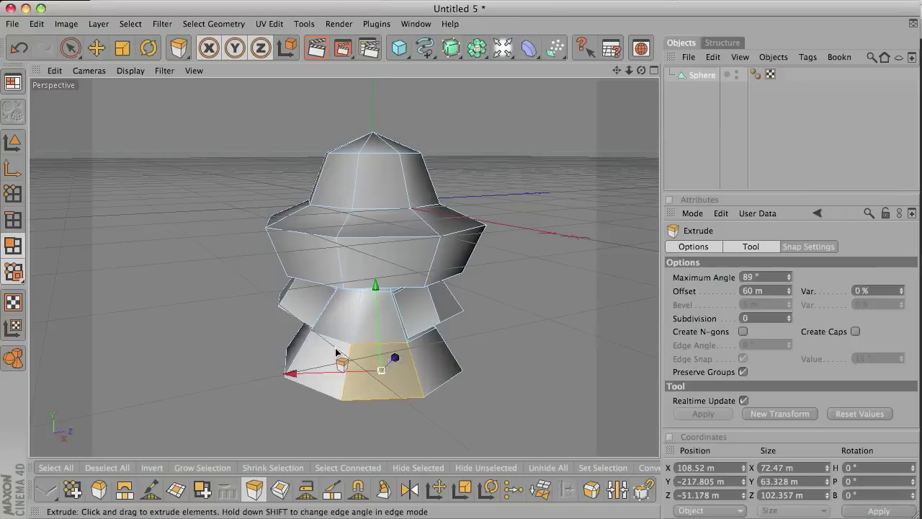
pyautogui.keyDown('shift'); pyautogui.click(324, 357); pyautogui.keyUp('shift')
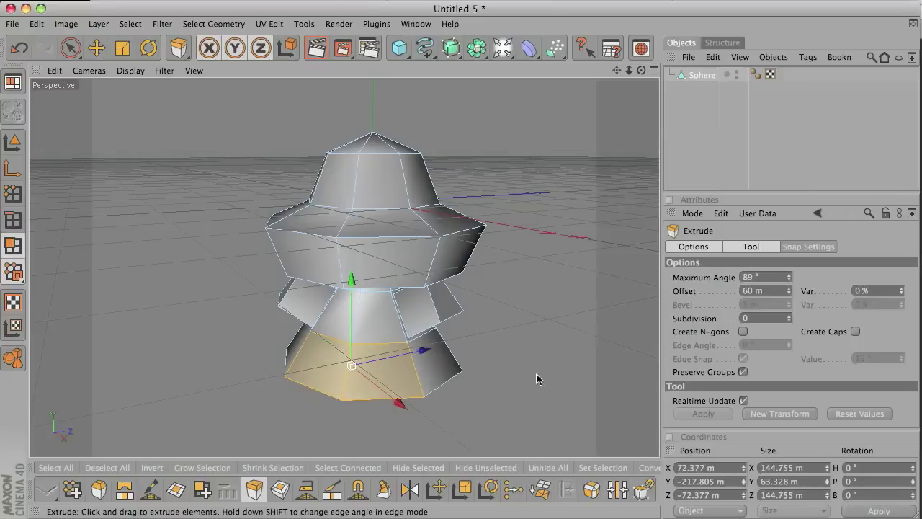
pyautogui.click(750, 245)
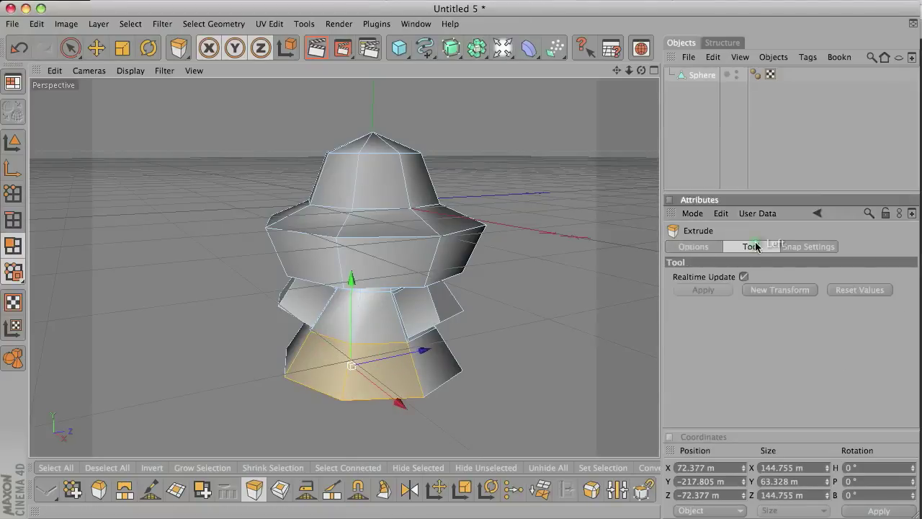
pyautogui.click(710, 247)
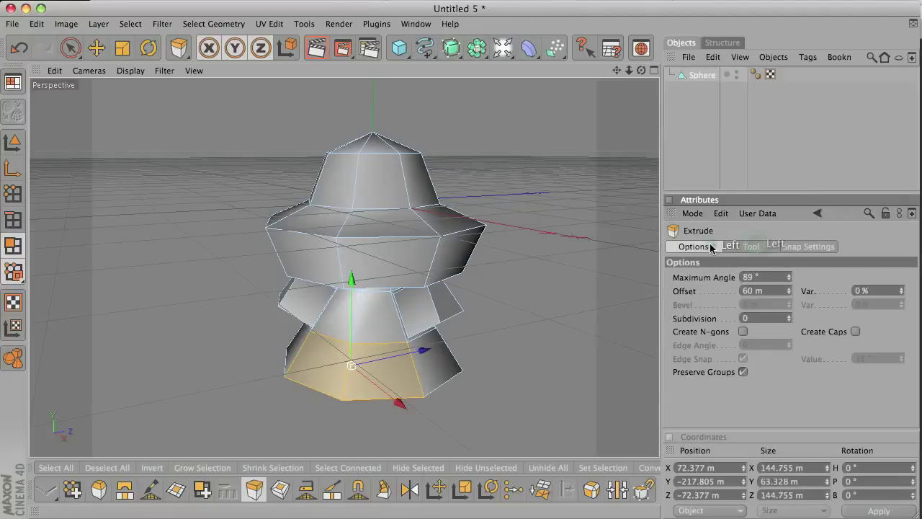
pyautogui.click(744, 372)
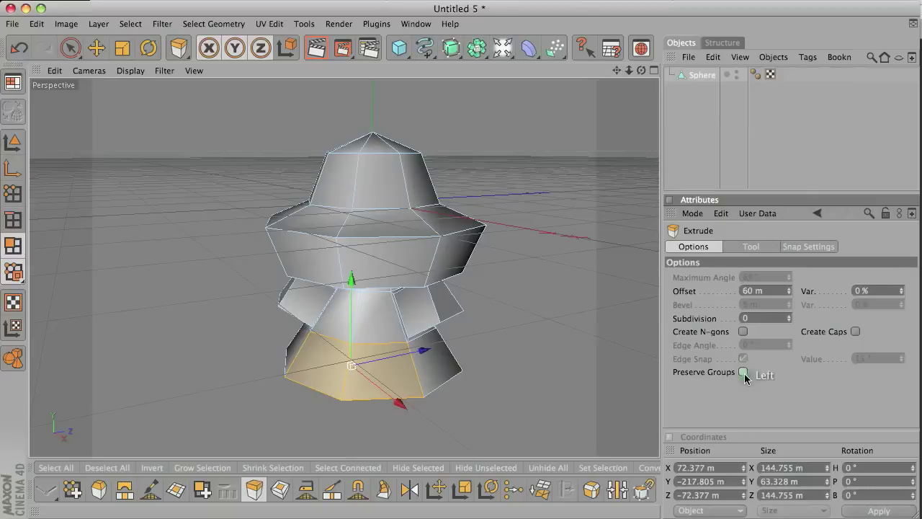
pyautogui.moveTo(642, 69); pyautogui.dragTo(460, 285)
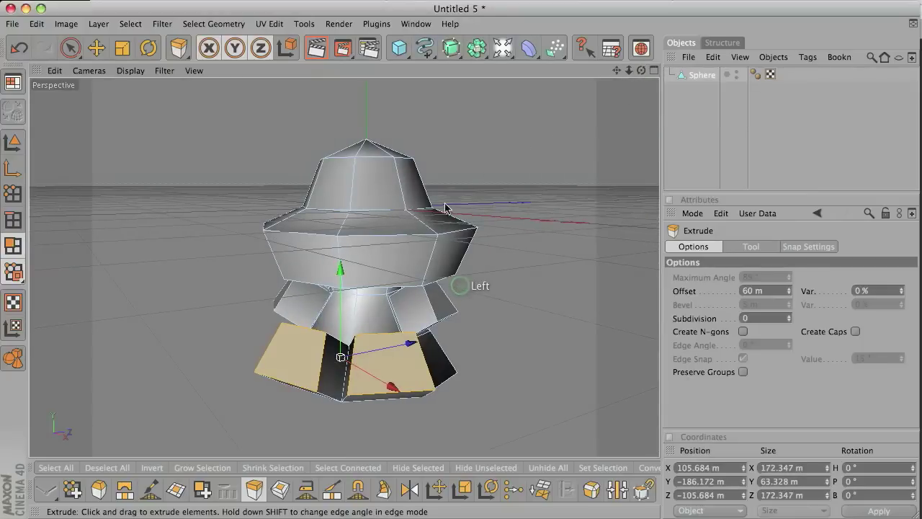
# Step: Undo the leg extrusion and inset the same two polygons individually by about 7.4 m with Preserve Groups off
pyautogui.rightClick(207, 285)
pyautogui.click(251, 298)
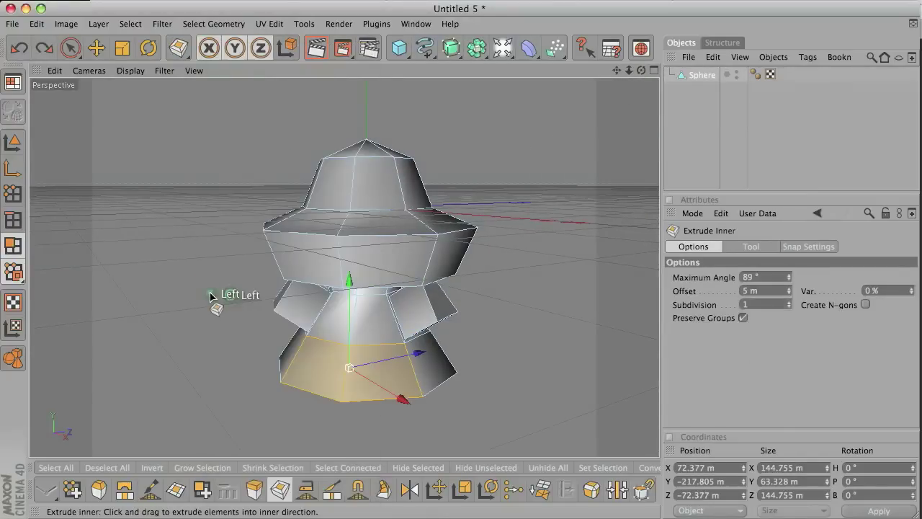
pyautogui.moveTo(459, 285); pyautogui.dragTo(459, 284)
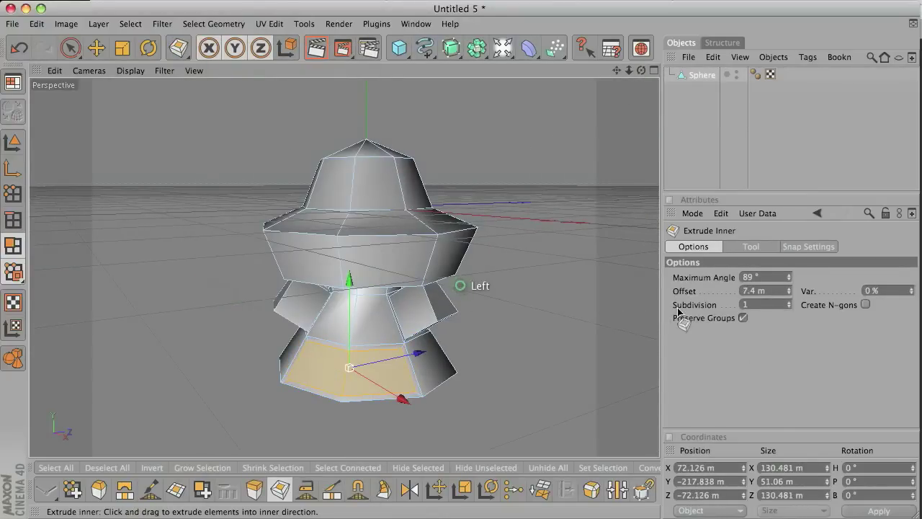
pyautogui.click(742, 318)
# Step: Extrude the two inset lower-body polygons separately by about 70.3 m to form legs
pyautogui.rightClick(185, 273)
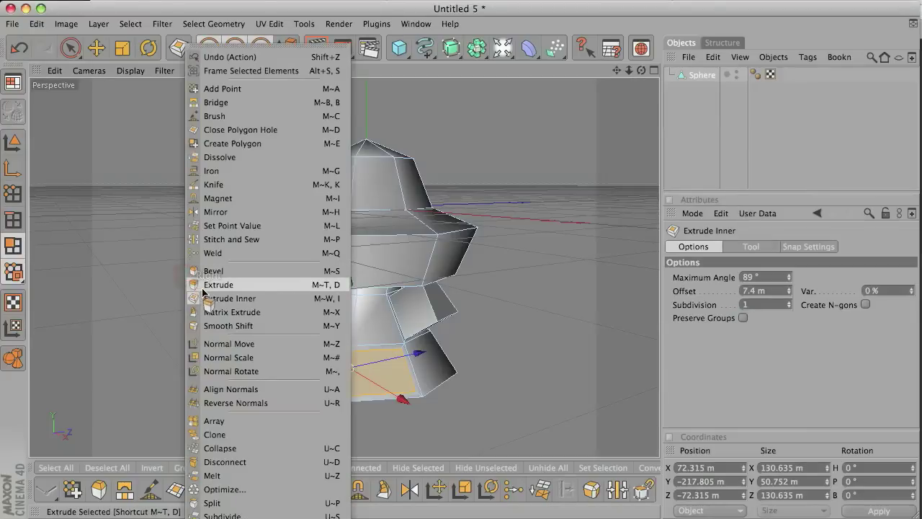
pyautogui.click(220, 281)
pyautogui.moveTo(460, 284)
pyautogui.mouseDown()
pyautogui.moveTo(473, 282)
pyautogui.moveTo(459, 285)
pyautogui.mouseUp()
# Step: Select the two adjacent front polygons of the upper head and inset each by about 5.2 m for the eyes
pyautogui.moveTo(641, 70); pyautogui.dragTo(439, 148)
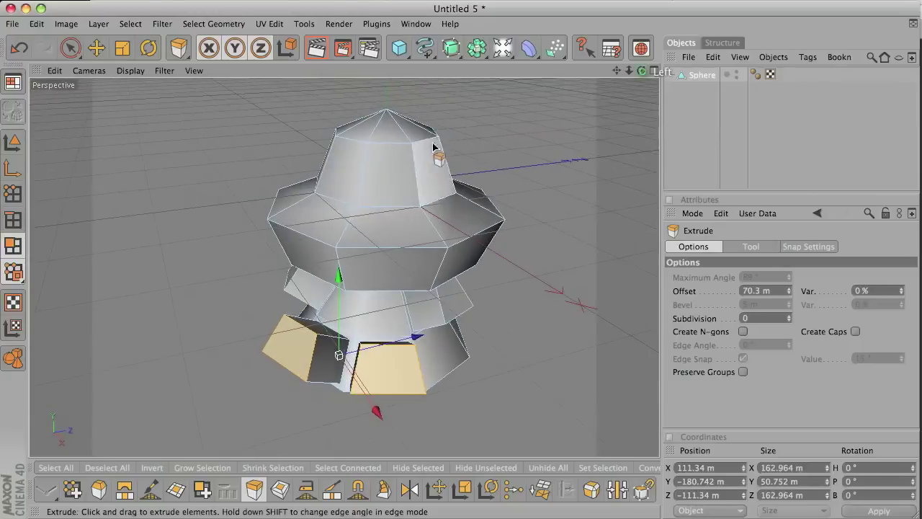
pyautogui.click(389, 174)
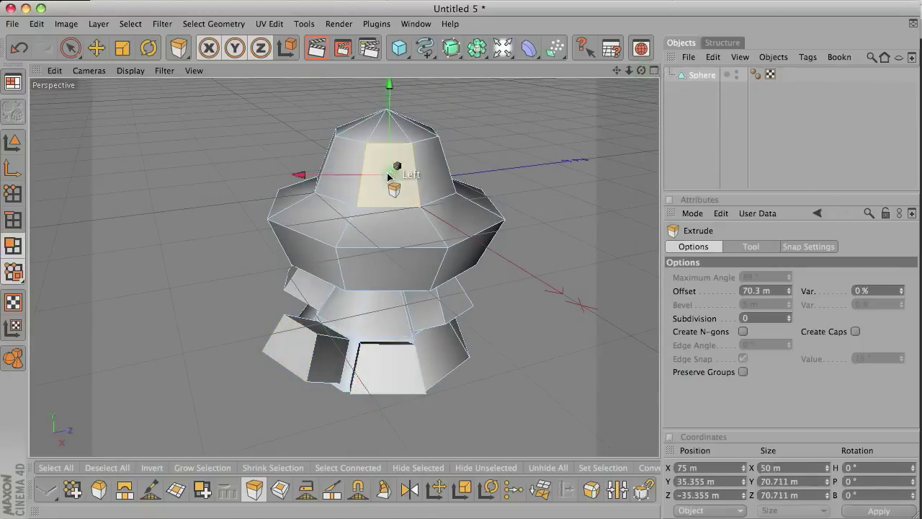
pyautogui.rightClick(188, 180)
pyautogui.click(237, 297)
pyautogui.moveTo(198, 235); pyautogui.dragTo(461, 285)
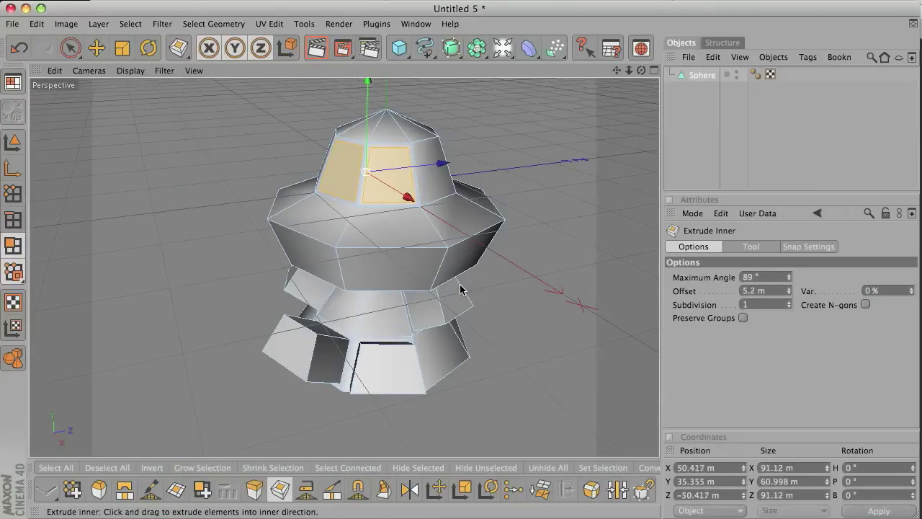
# Step: Extrude the two inset eye polygons outward and inset the resulting front faces slightly
pyautogui.rightClick(193, 234)
pyautogui.click(228, 278)
pyautogui.moveTo(184, 253); pyautogui.dragTo(460, 289)
pyautogui.rightClick(163, 242)
pyautogui.click(198, 296)
pyautogui.moveTo(167, 259); pyautogui.dragTo(461, 285)
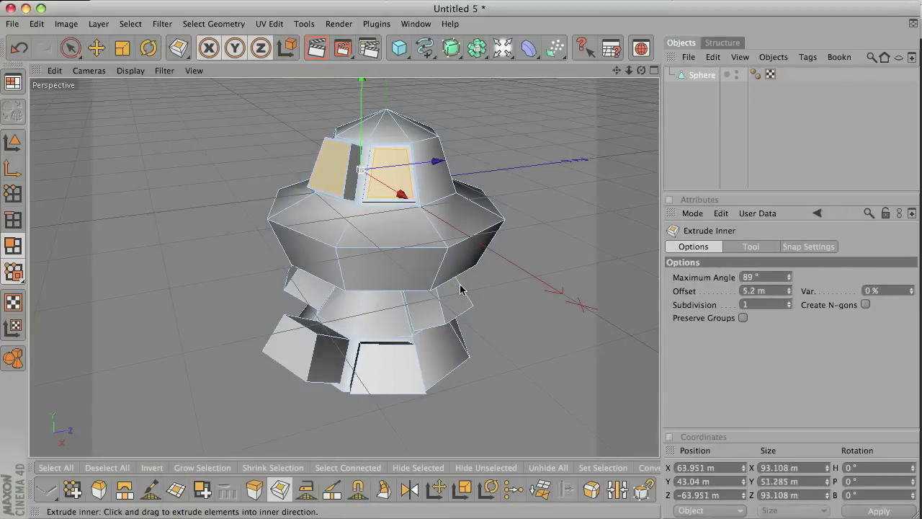
# Step: Extrude the two eye faces inward with an offset of about -9.7 m, and inset them by about 1.6 m
pyautogui.rightClick(167, 260)
pyautogui.click(198, 289)
pyautogui.moveTo(161, 242); pyautogui.dragTo(464, 288)
pyautogui.rightClick(175, 247)
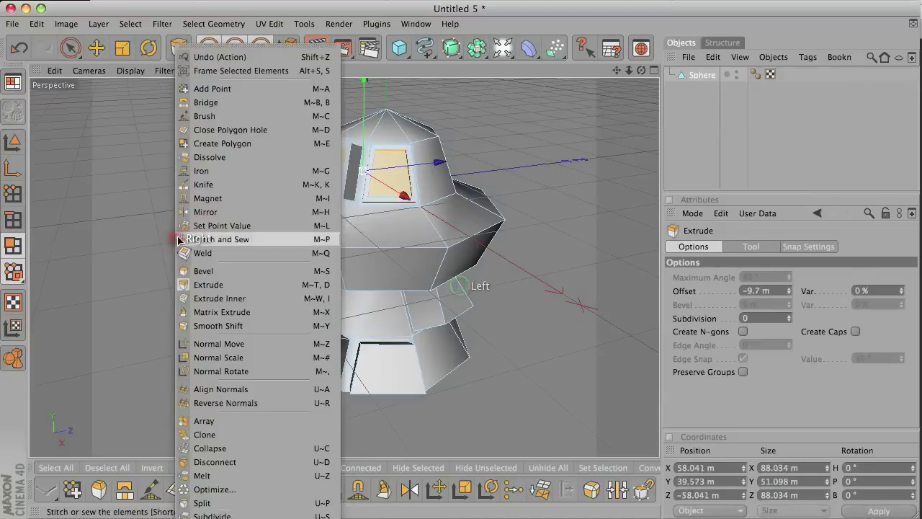
pyautogui.click(214, 298)
# Step: Extrude the two innermost eye faces outward by about 10 m to form eyeballs
pyautogui.rightClick(209, 285)
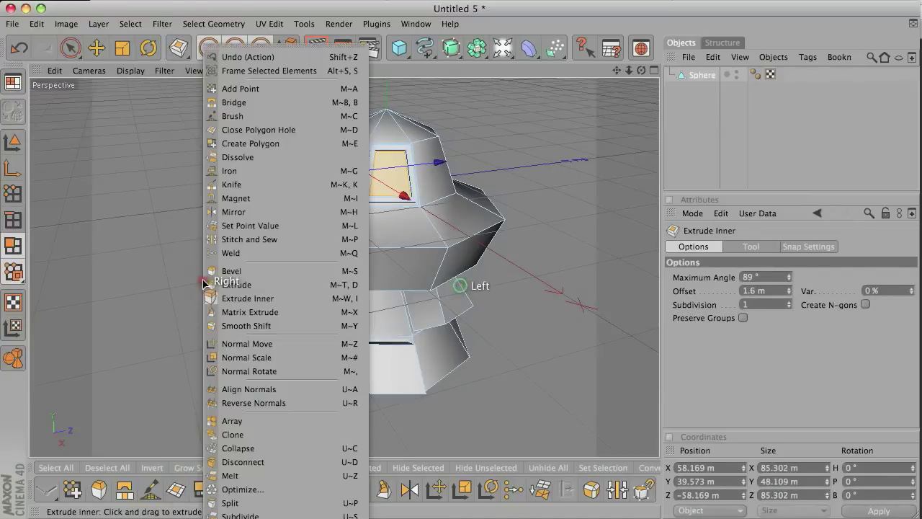
pyautogui.click(200, 277)
pyautogui.moveTo(461, 288); pyautogui.dragTo(460, 289)
pyautogui.moveTo(640, 70); pyautogui.dragTo(459, 286)
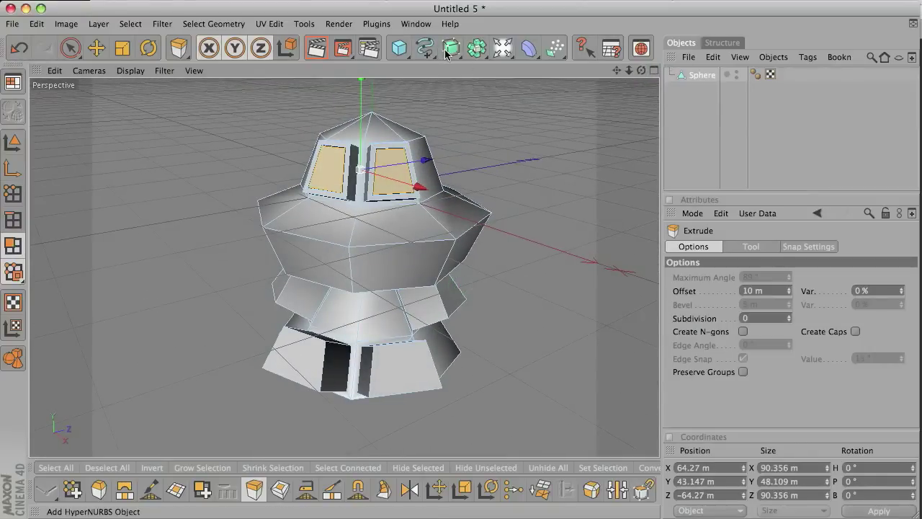
# Step: Add a HyperNURBS object with the sphere as its child and display the shaded model with wireframe lines
pyautogui.moveTo(447, 53); pyautogui.dragTo(479, 62)
pyautogui.moveTo(701, 91); pyautogui.dragTo(703, 76)
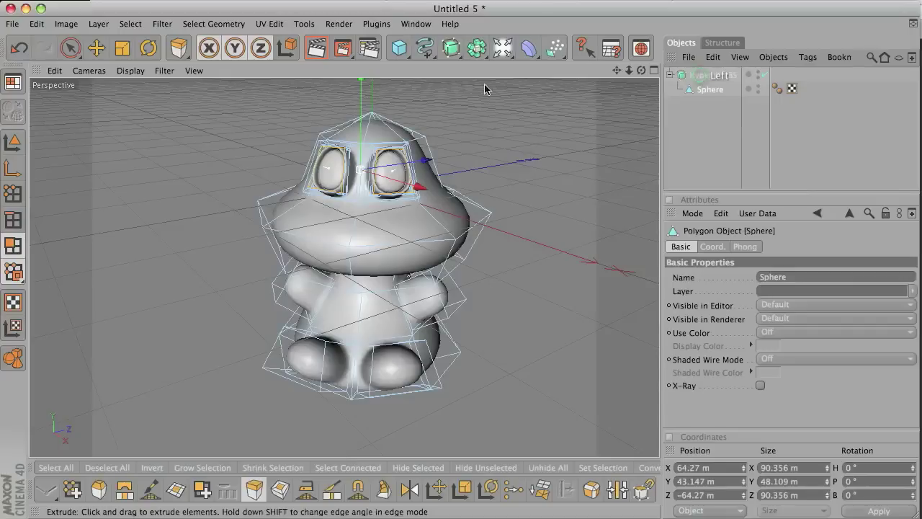
pyautogui.click(130, 70)
pyautogui.click(155, 164)
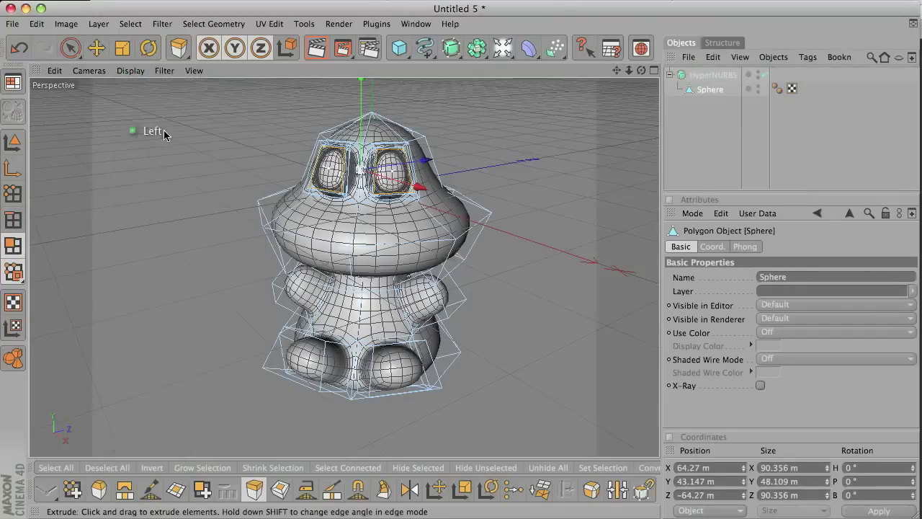
# Step: Select one polygon on each side of the upper head and Matrix Extrude both in 8 steps with a Z move of about 15.05 m
pyautogui.moveTo(641, 70); pyautogui.dragTo(466, 301)
pyautogui.press('d')
pyautogui.moveTo(475, 142); pyautogui.dragTo(425, 153)
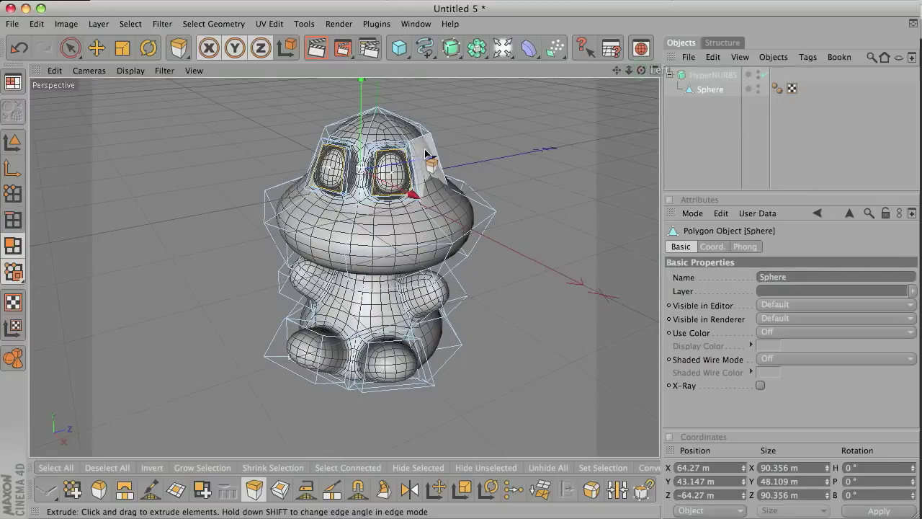
pyautogui.click(424, 153)
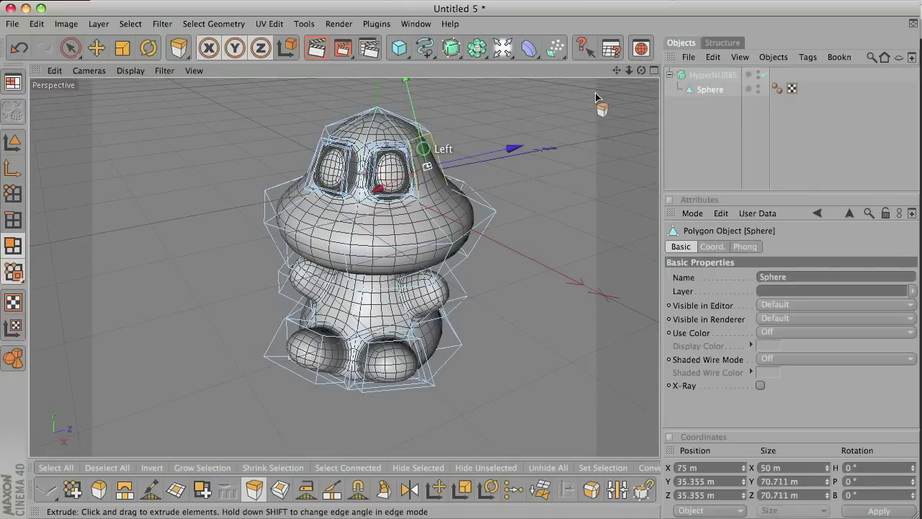
pyautogui.moveTo(641, 70); pyautogui.dragTo(460, 286)
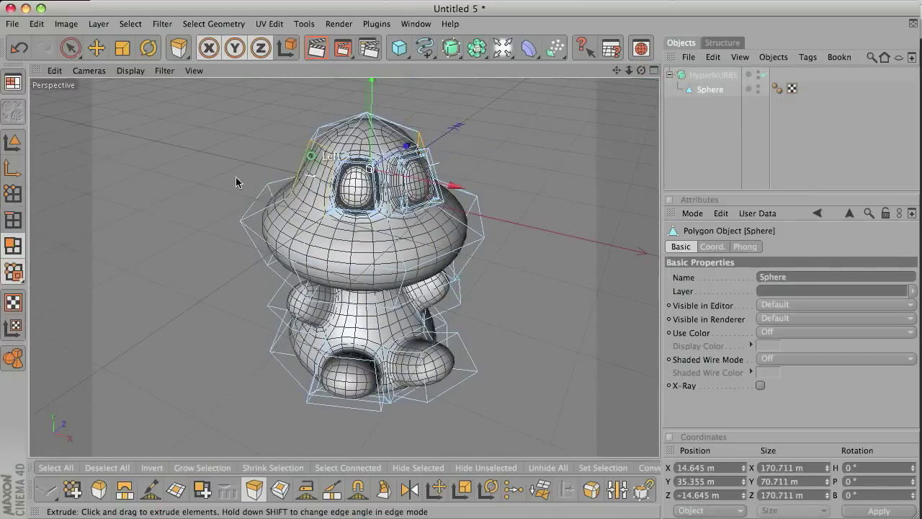
pyautogui.rightClick(206, 175)
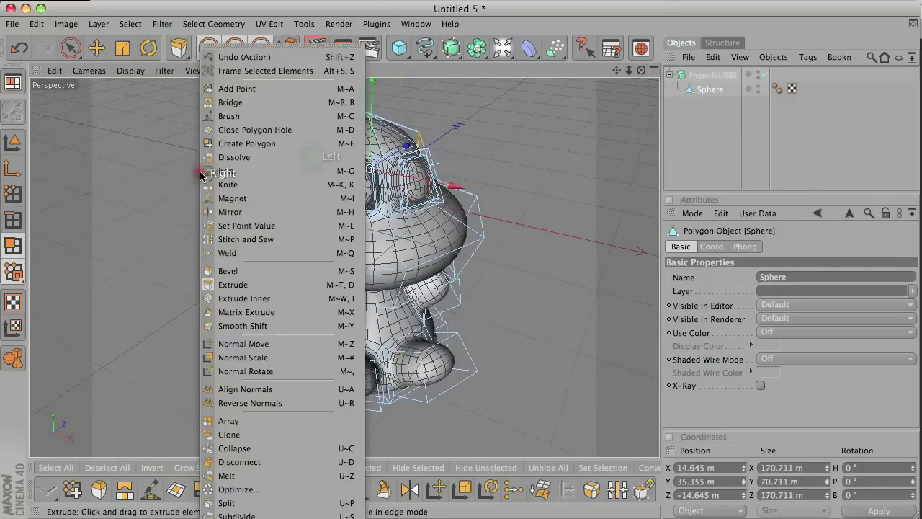
pyautogui.click(245, 312)
pyautogui.moveTo(173, 232); pyautogui.dragTo(463, 292)
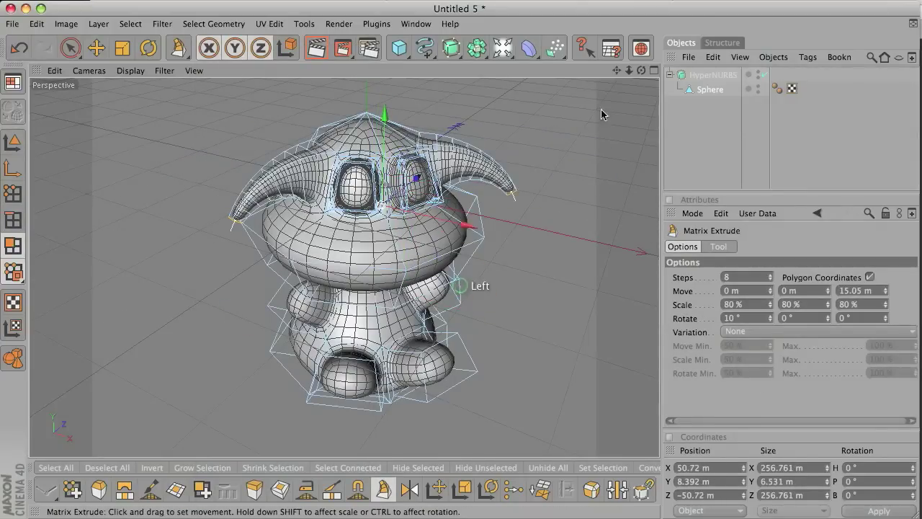
pyautogui.moveTo(641, 70); pyautogui.dragTo(460, 287)
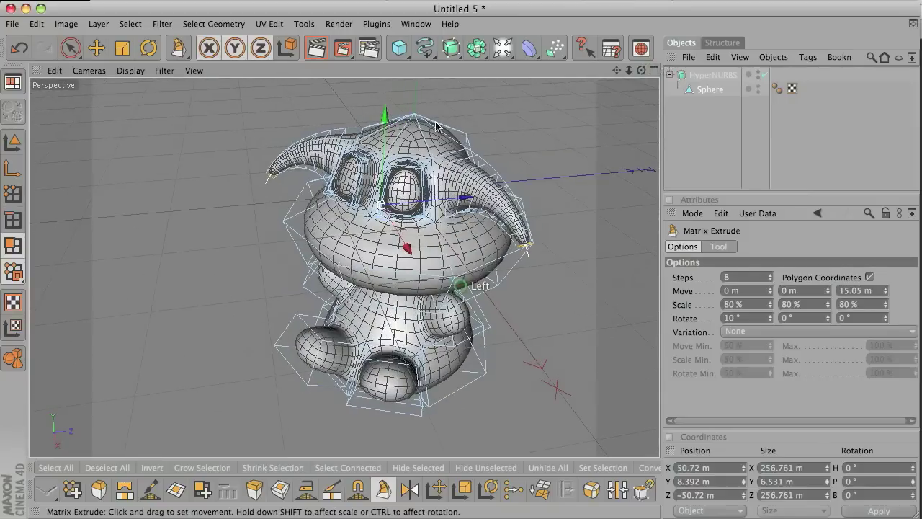
# Step: Select two separate polygons on top of the head, one above each eye, and inset them individually
pyautogui.click(70, 48)
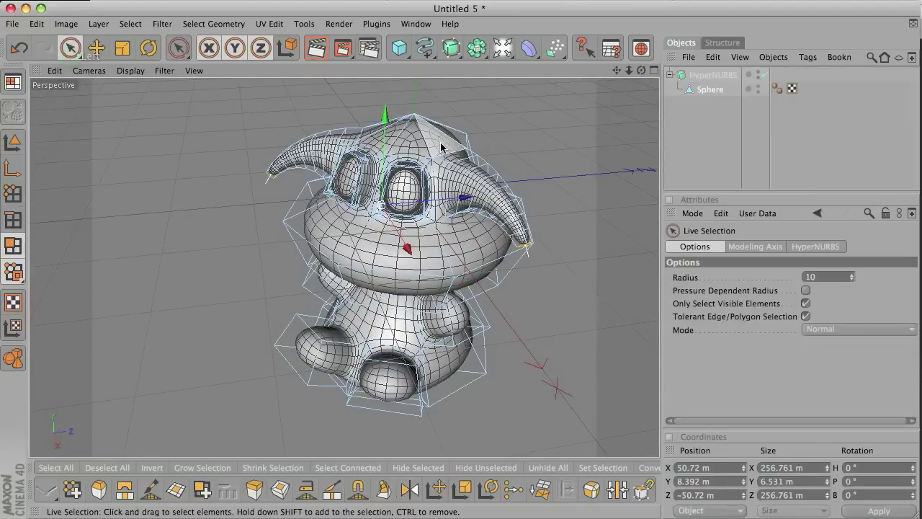
pyautogui.moveTo(641, 70); pyautogui.dragTo(626, 80)
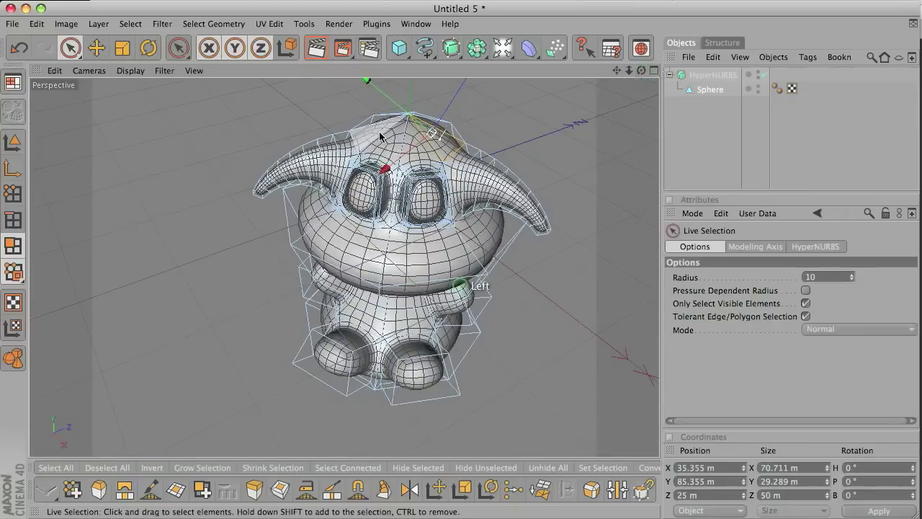
pyautogui.keyDown('shift'); pyautogui.click(375, 135); pyautogui.keyUp('shift')
pyautogui.click(284, 103)
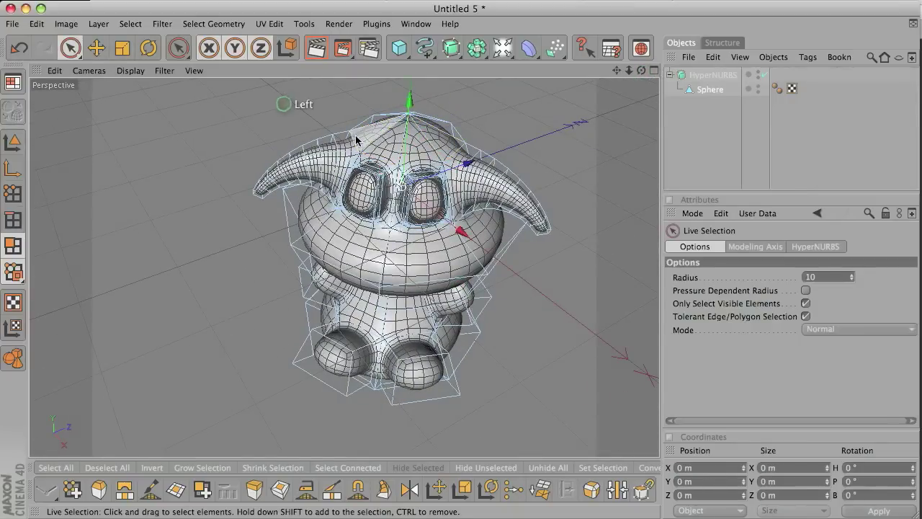
pyautogui.click(368, 136)
pyautogui.keyDown('shift'); pyautogui.click(445, 140); pyautogui.keyUp('shift')
pyautogui.rightClick(346, 148)
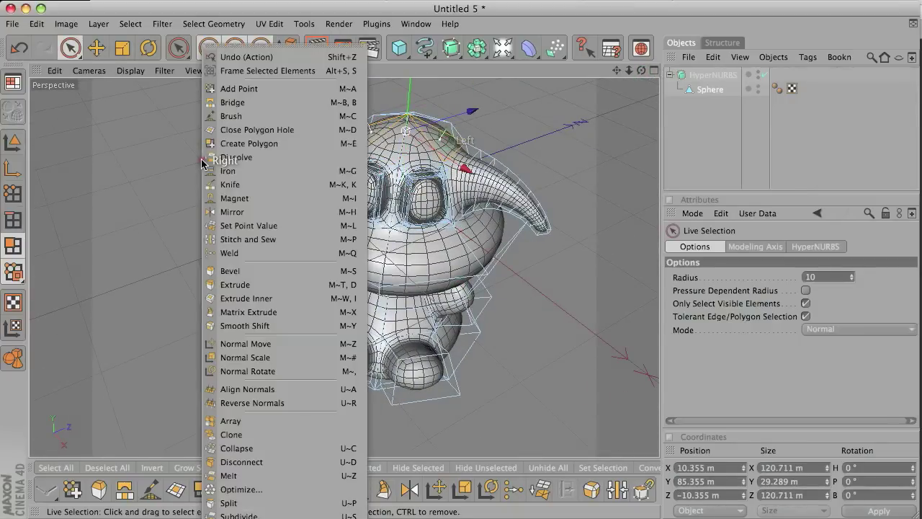
pyautogui.click(254, 301)
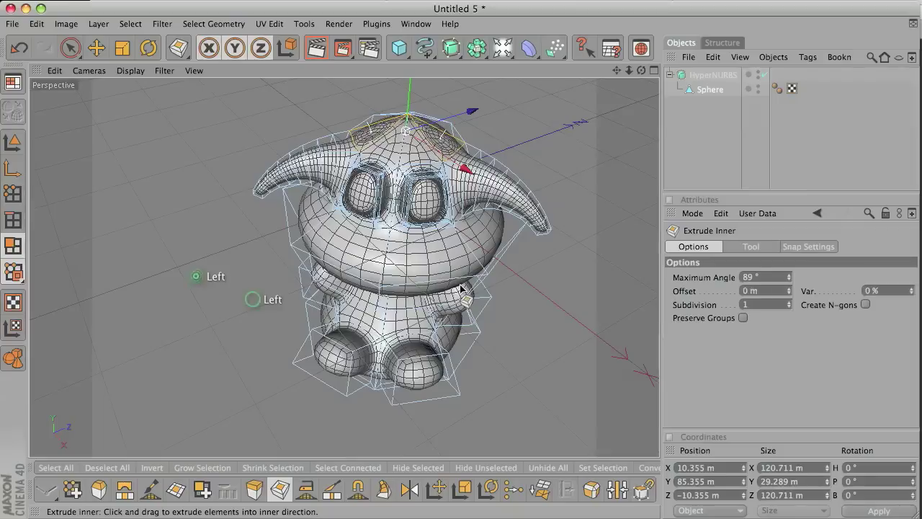
# Step: Extrude the two selected polygons on top of the head by about 41.9 m to form small horns
pyautogui.rightClick(194, 278)
pyautogui.click(209, 222)
pyautogui.moveTo(196, 279); pyautogui.dragTo(461, 289)
pyautogui.moveTo(641, 71); pyautogui.dragTo(461, 288)
pyautogui.scroll(-3, 568, 148)
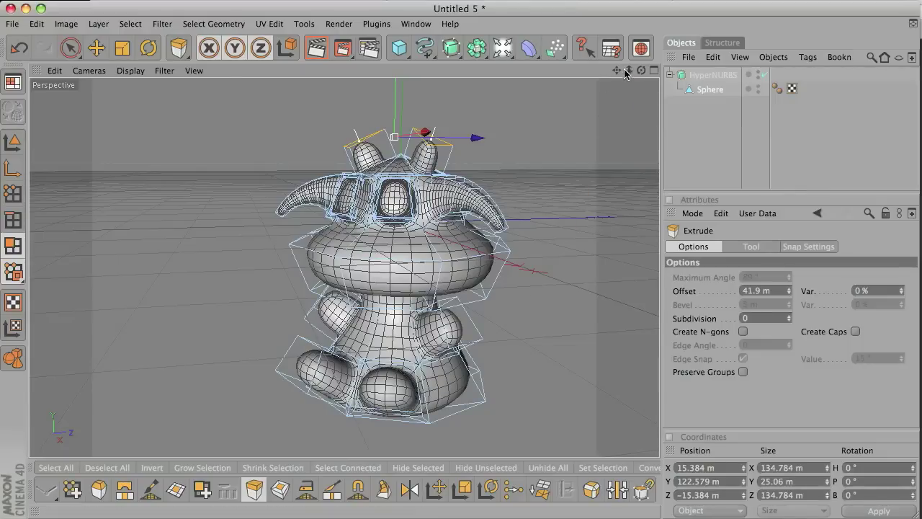
pyautogui.moveTo(641, 70); pyautogui.dragTo(463, 299)
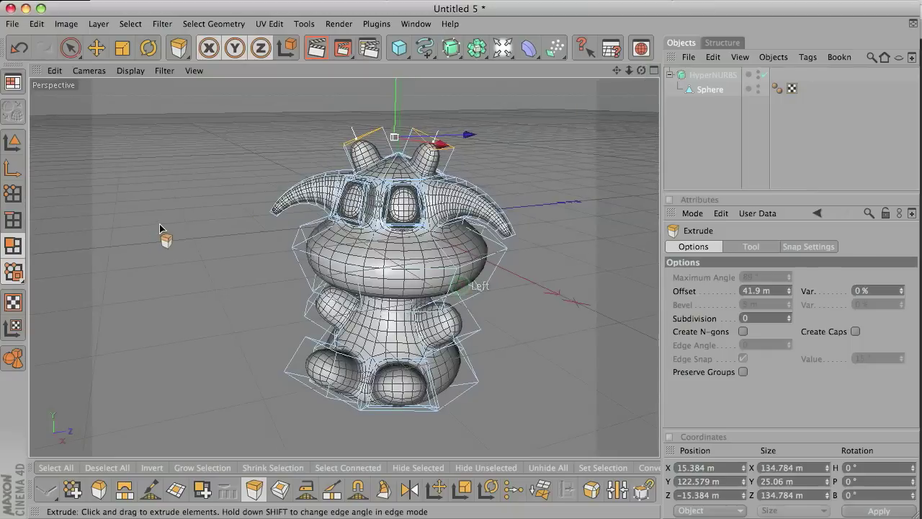